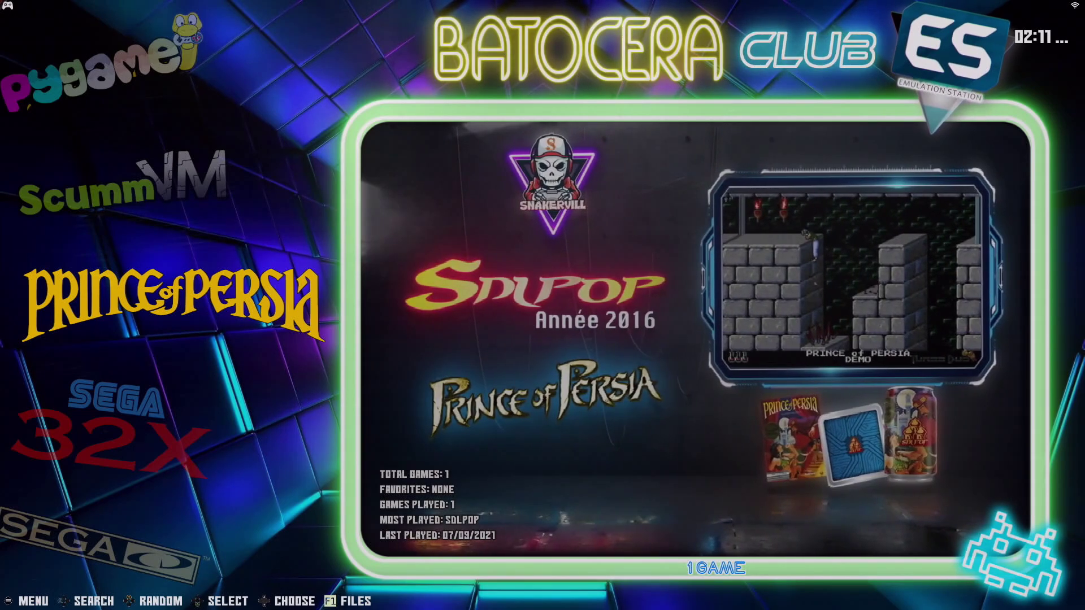
Launch flatpak-config from the file manager's Applications folder.
key(F1)
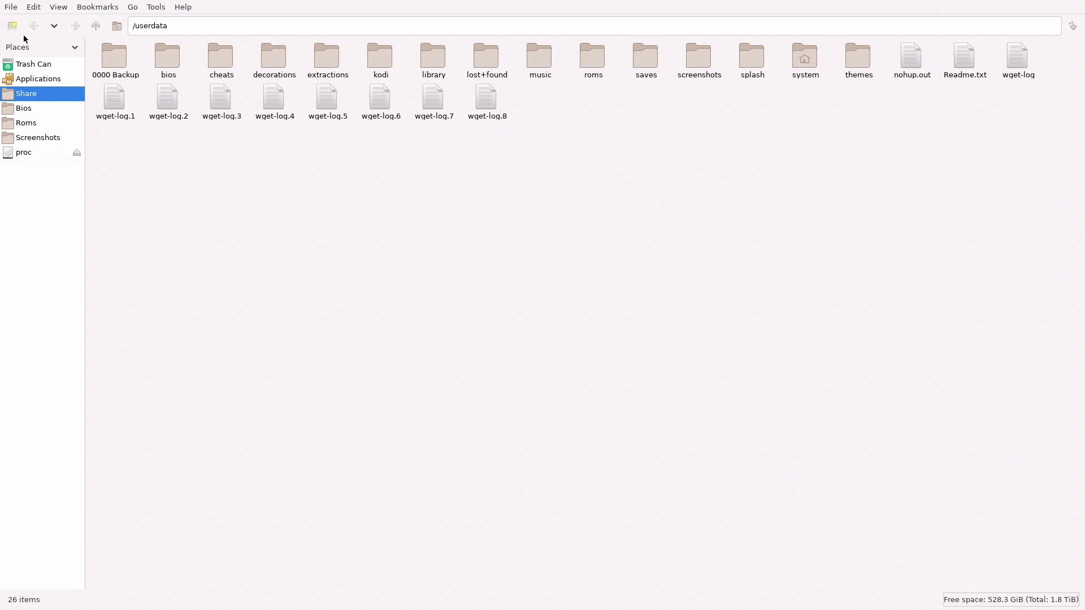
click(48, 82)
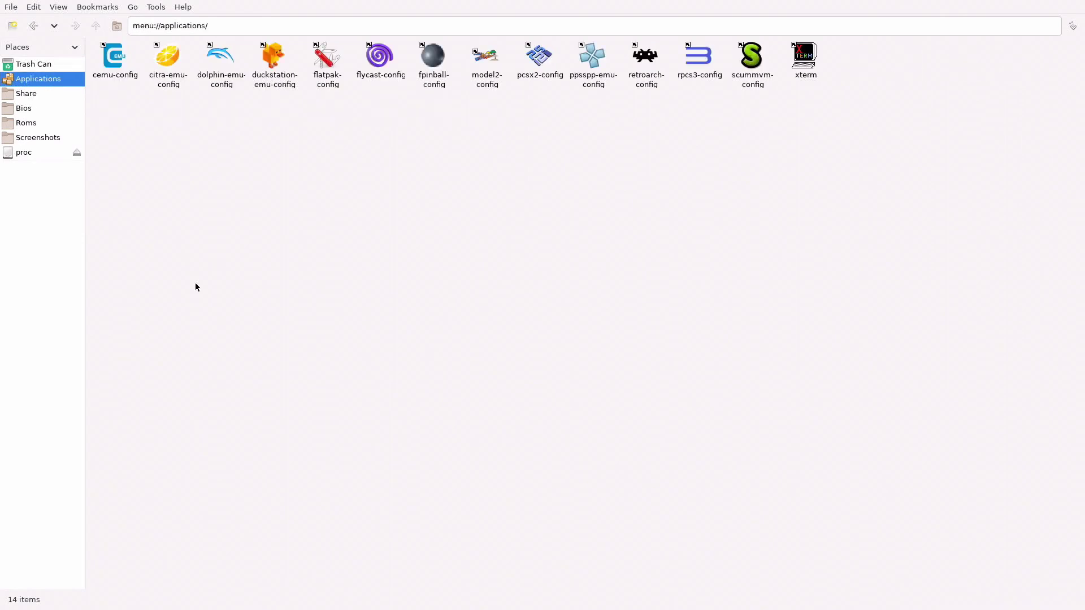
double_click(331, 75)
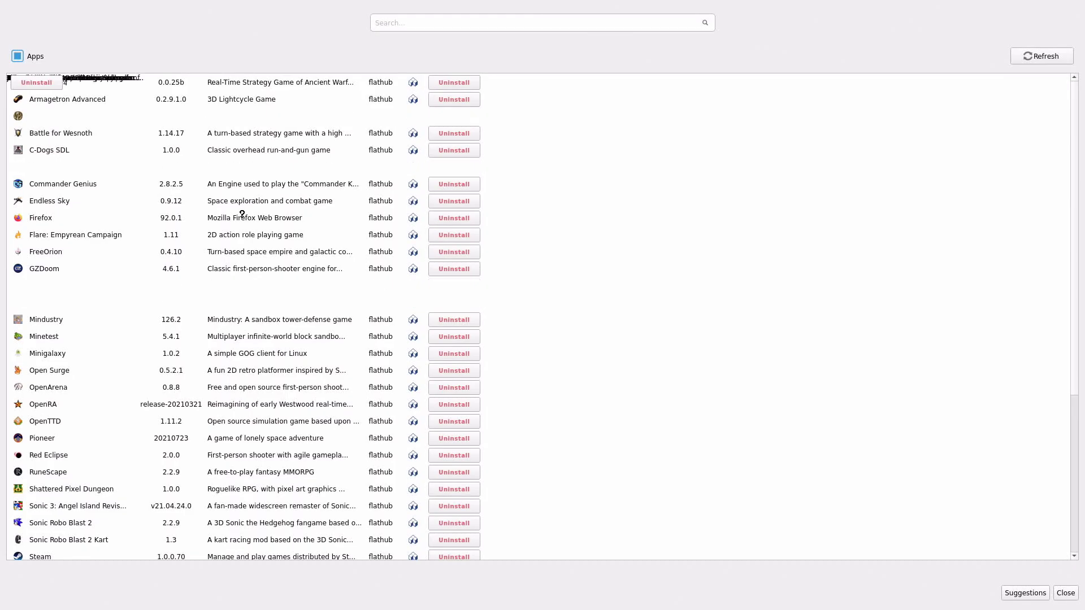
Search the flatpak-config app list for 'pro' to bring up the Proton builds.
scroll(114, 335, down, 3)
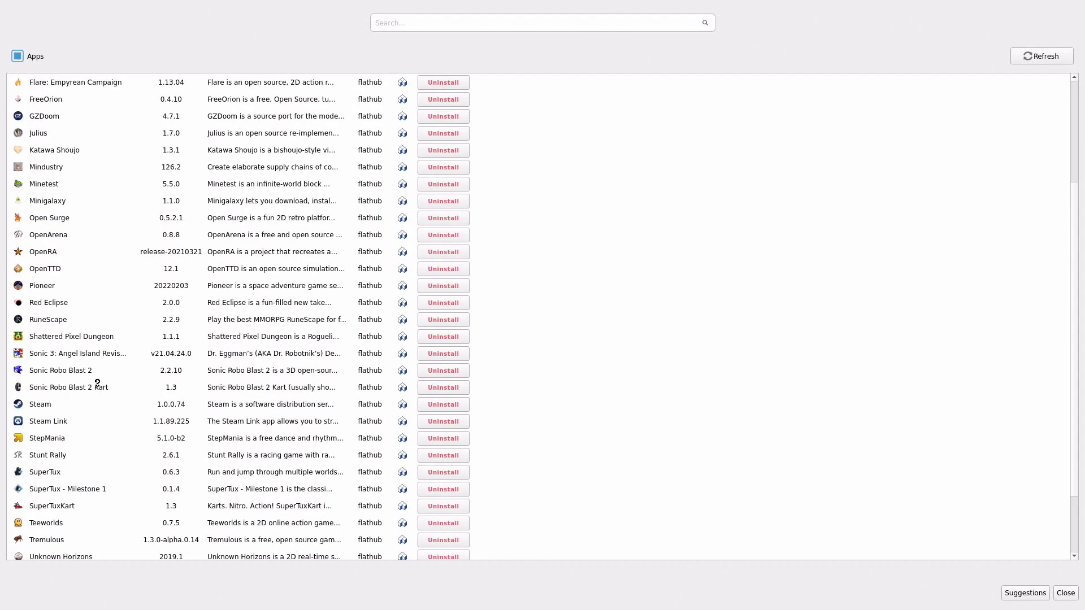
scroll(62, 494, down, 2)
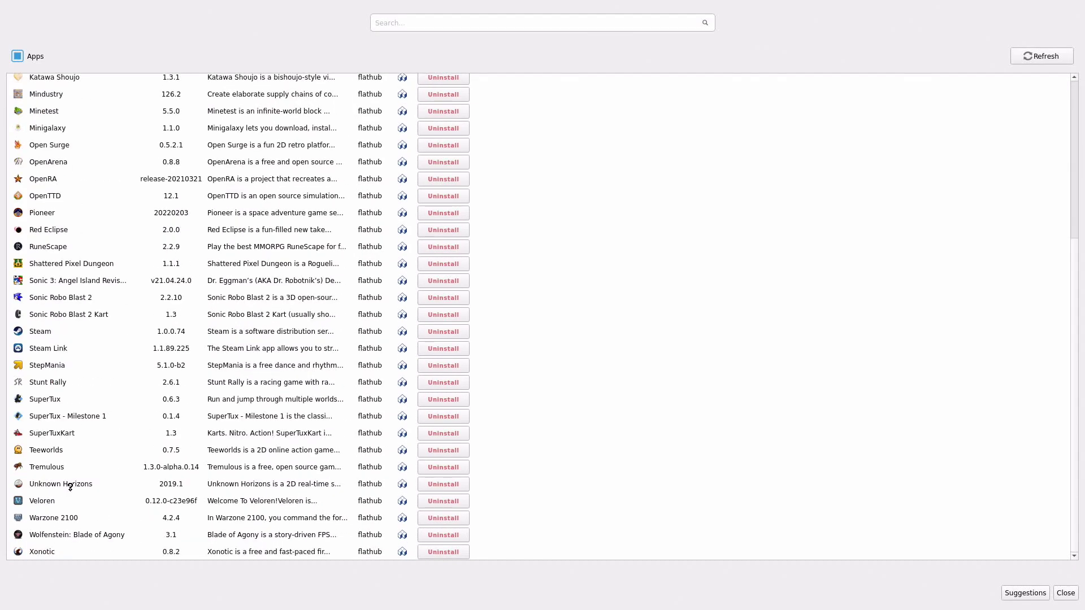
click(45, 331)
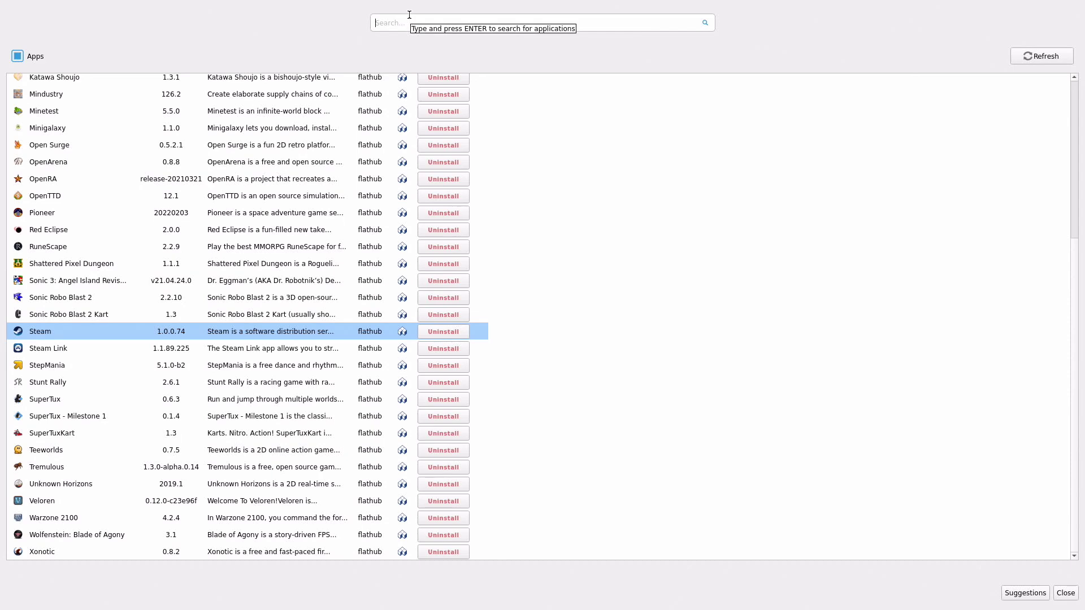
text(pro)
key(Return)
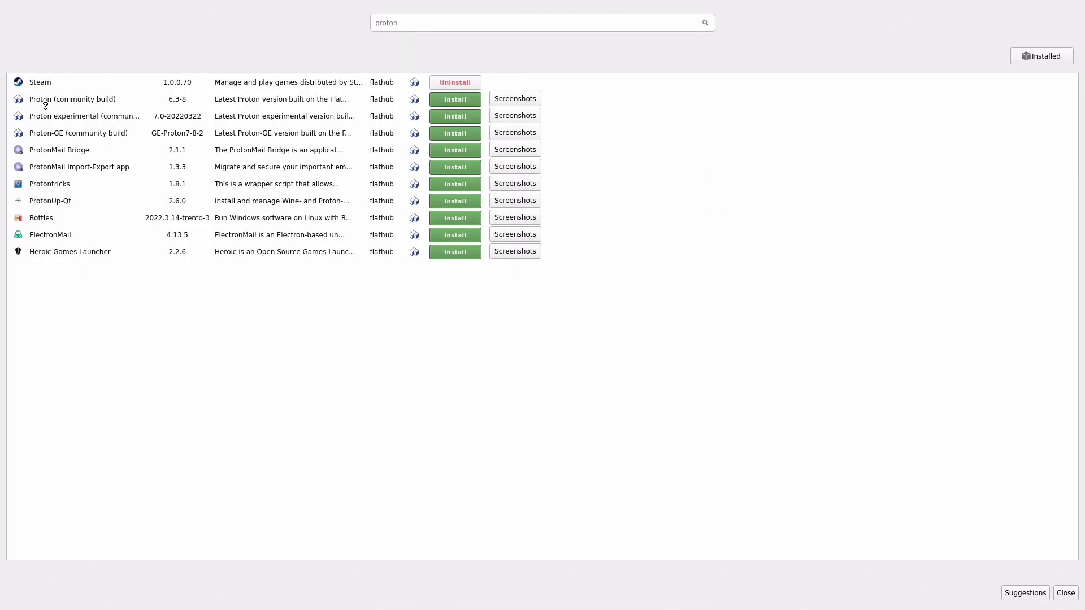
Compare the Proton (community build), Proton experimental and Proton-GE entries, ending on Proton (community build).
click(100, 98)
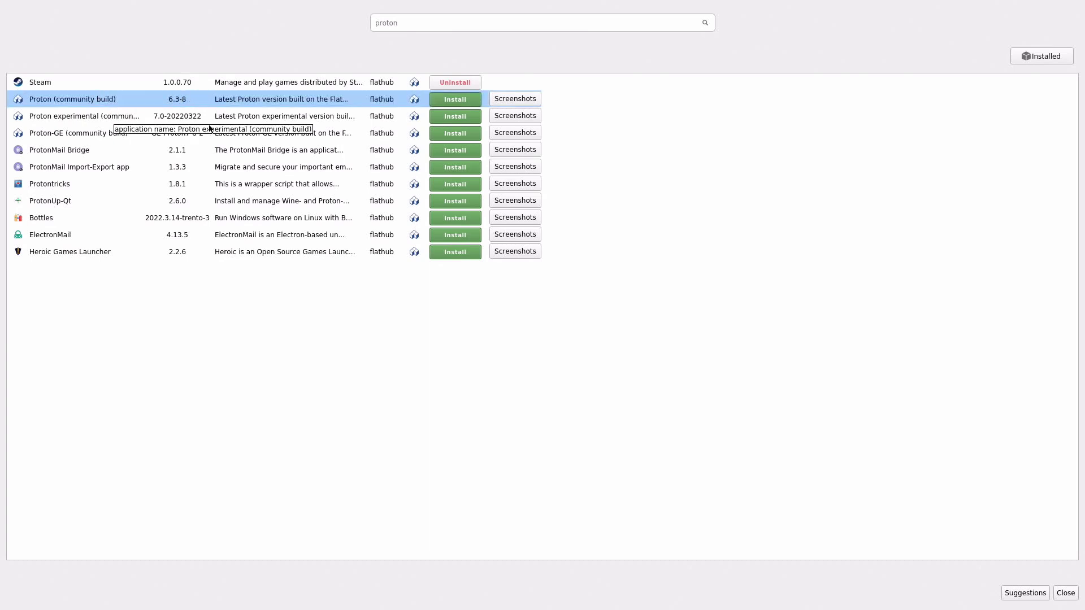
click(117, 116)
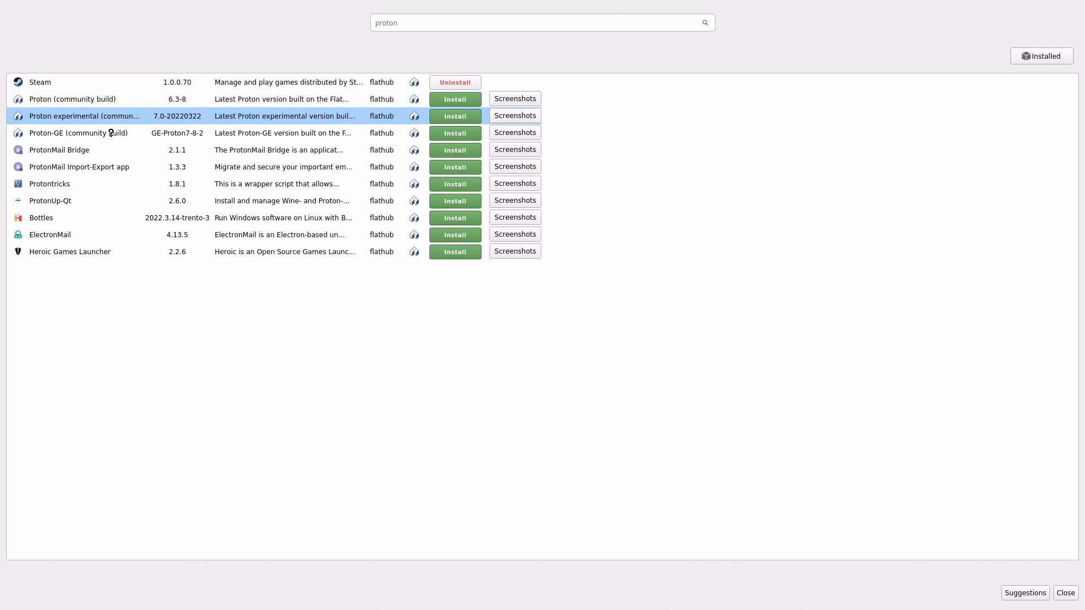
click(110, 134)
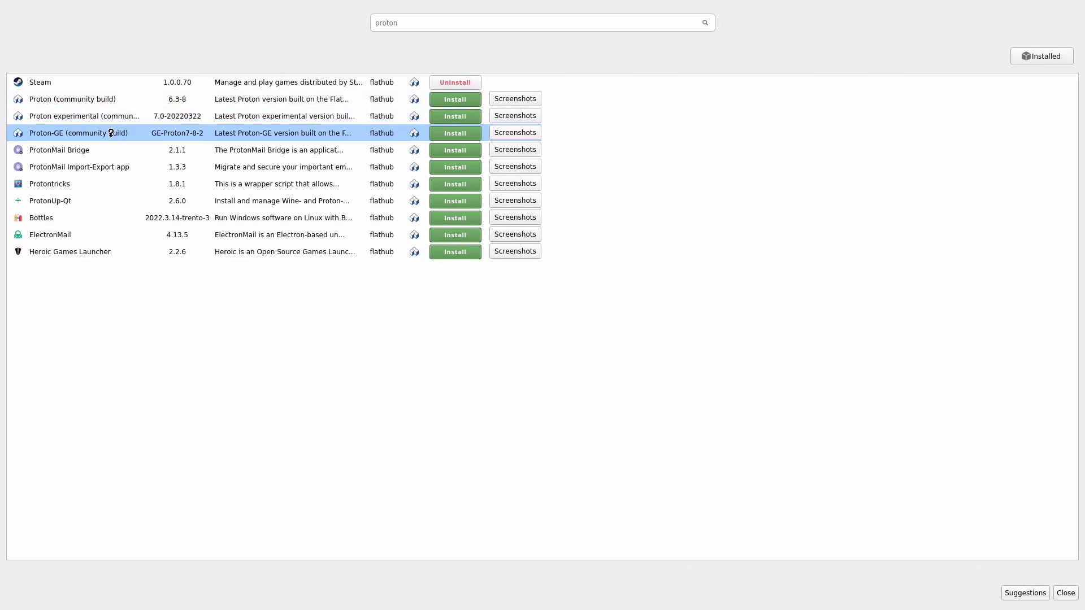
click(115, 98)
click(116, 115)
click(114, 135)
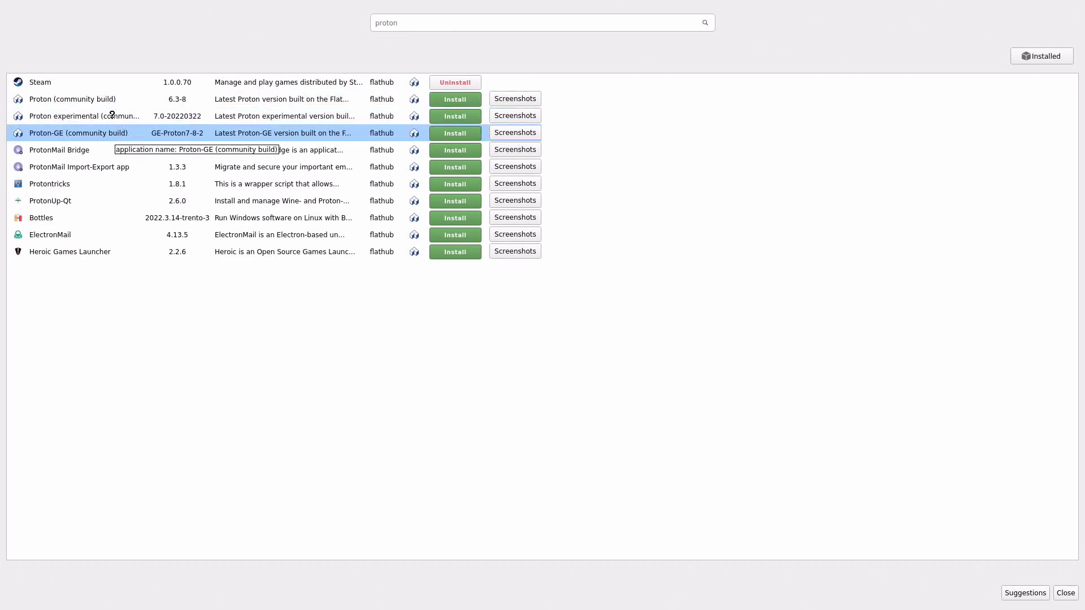
click(110, 96)
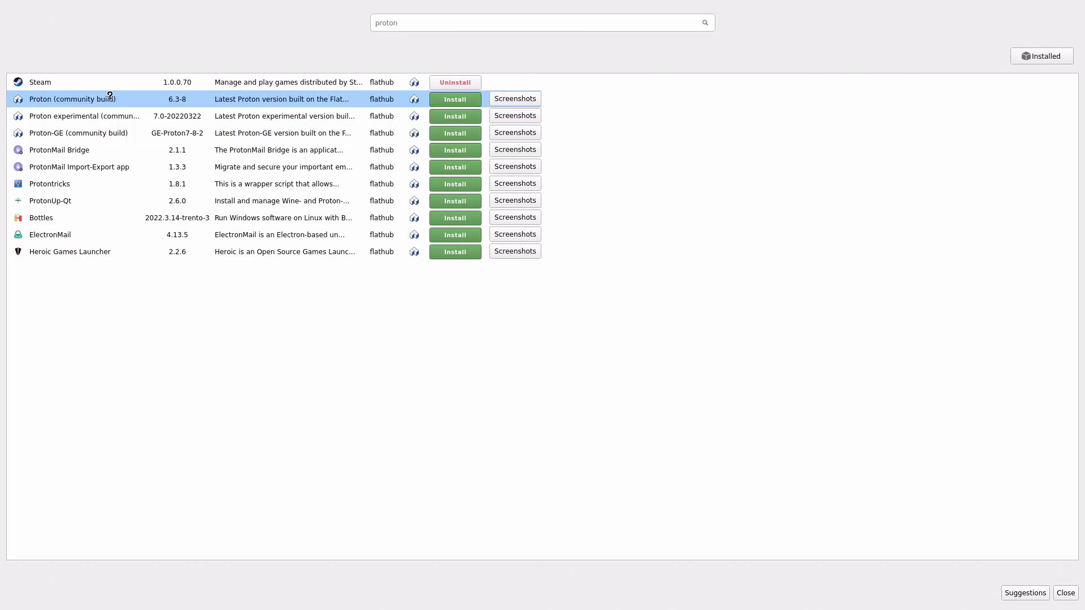
Install Proton (community build), viewing the detailed log, then close the app manager.
click(455, 100)
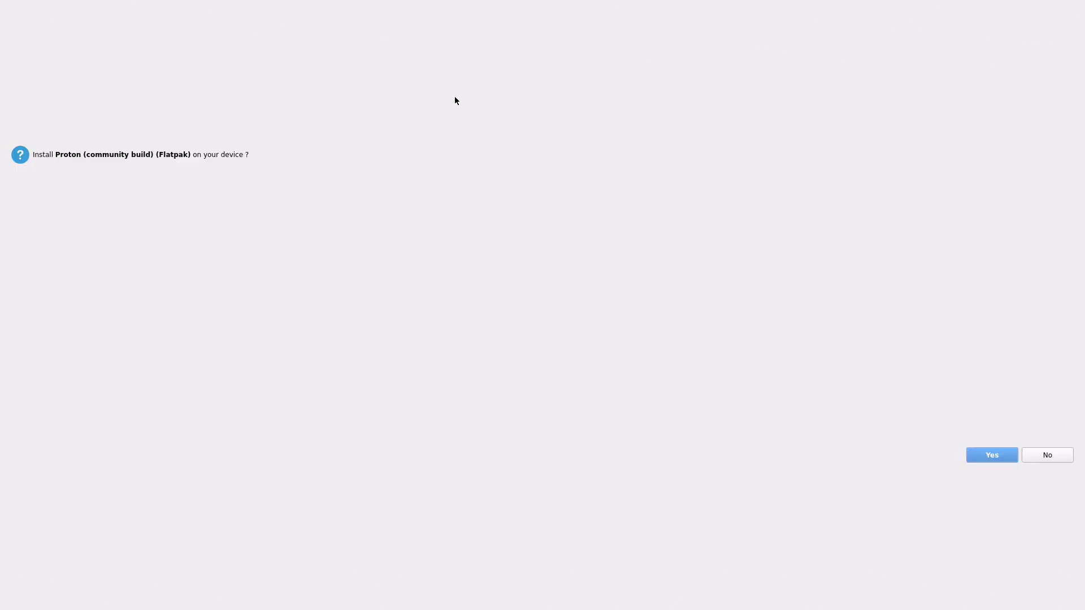
click(981, 458)
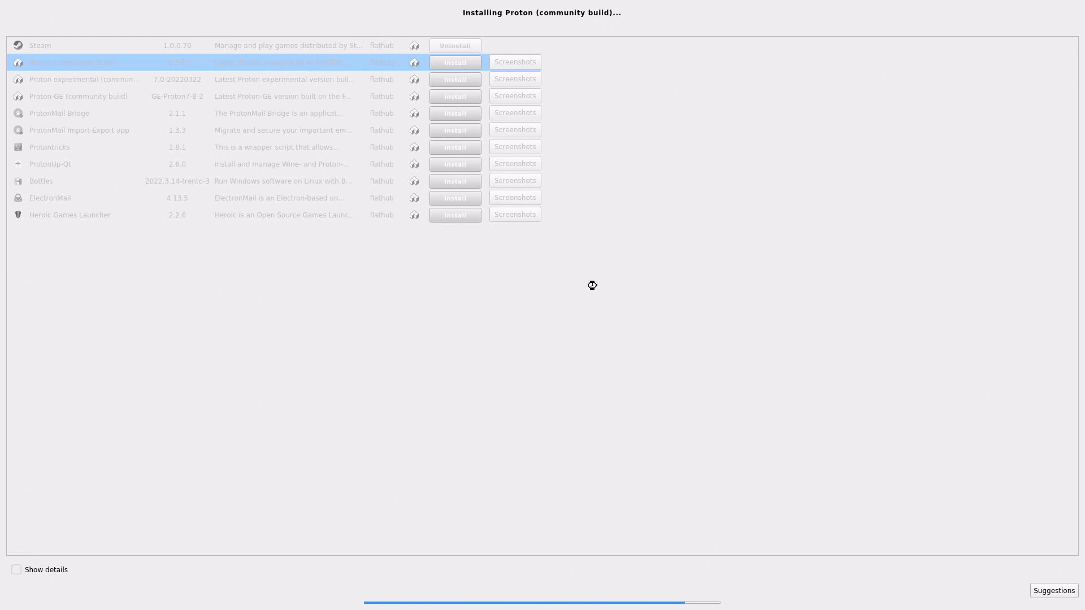
click(15, 571)
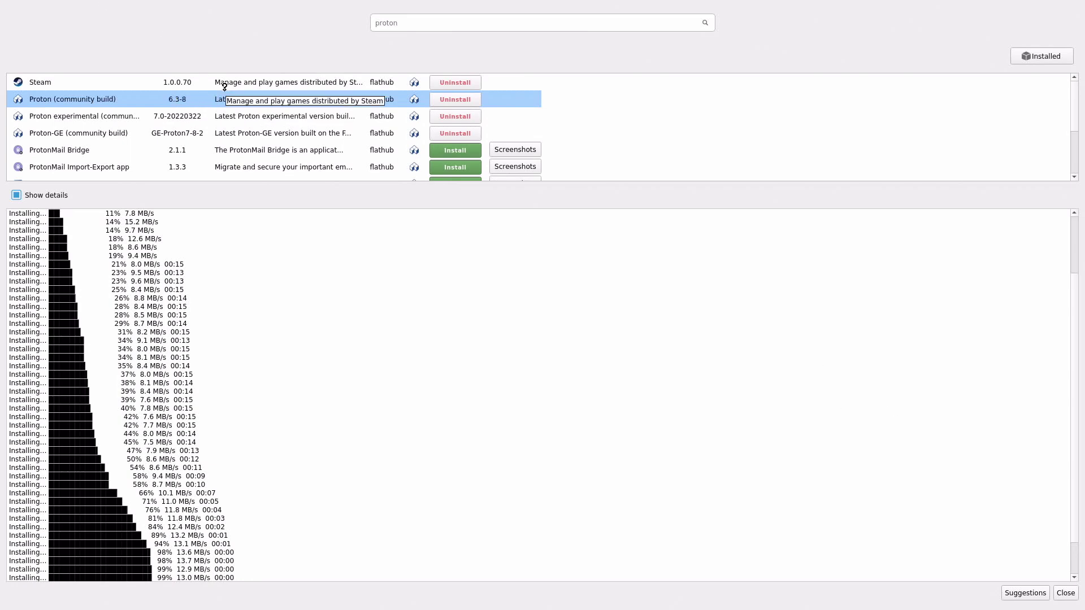
click(1066, 593)
Close the file manager window to return to EmulationStation.
click(11, 7)
click(10, 7)
click(10, 7)
click(50, 95)
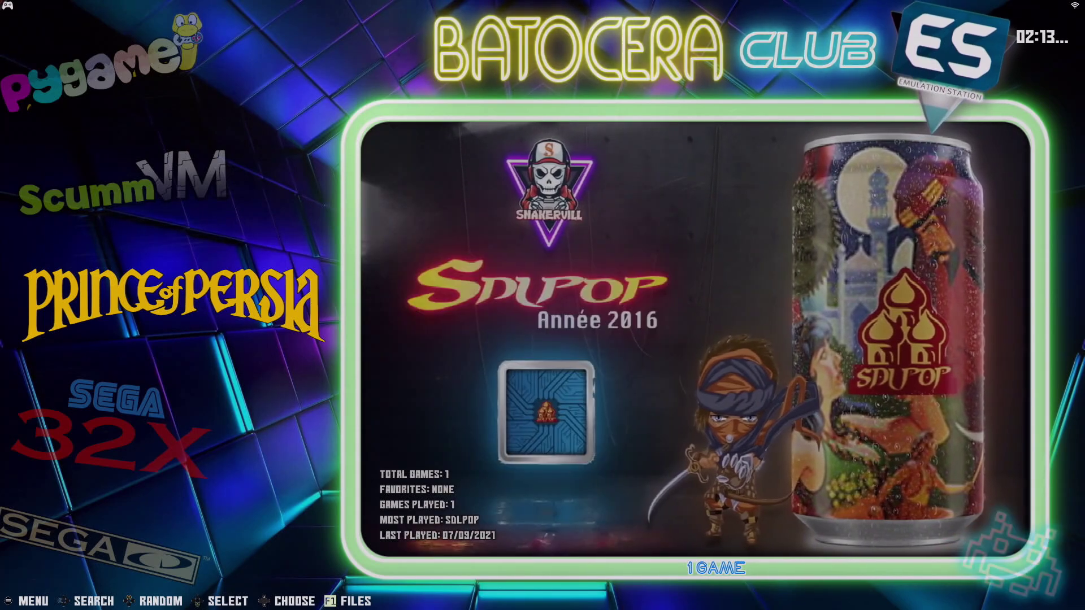
Open the EmulationStation main menu and browse its entries.
key(Return)
key(Up)
key(Up)
key(Down)
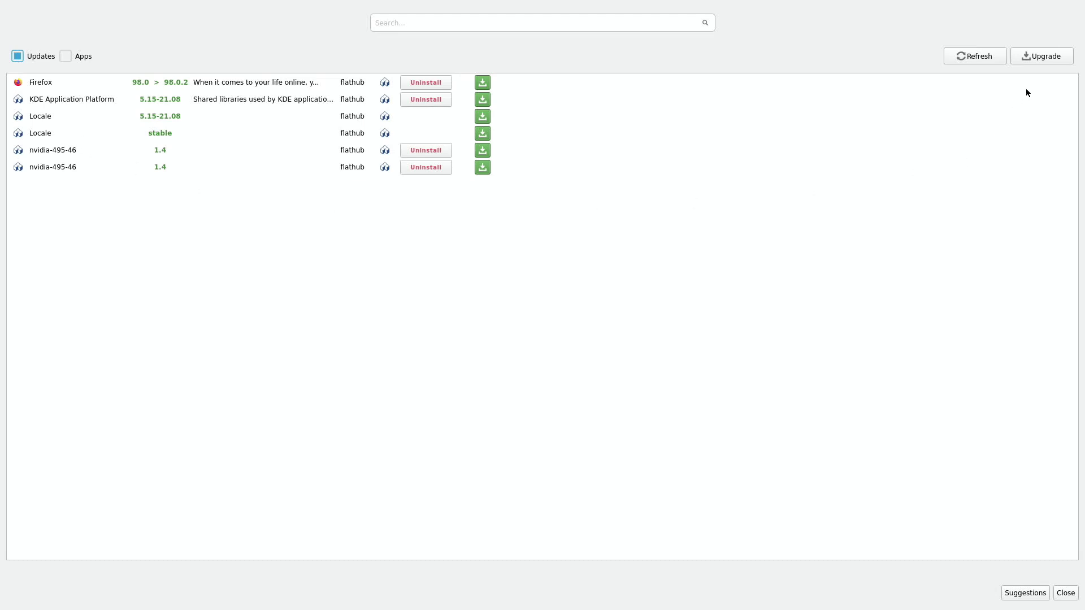
Exclude the Locale, KDE Application Platform, Firefox and second nvidia-495-46 updates.
click(480, 135)
click(479, 117)
click(482, 101)
click(482, 86)
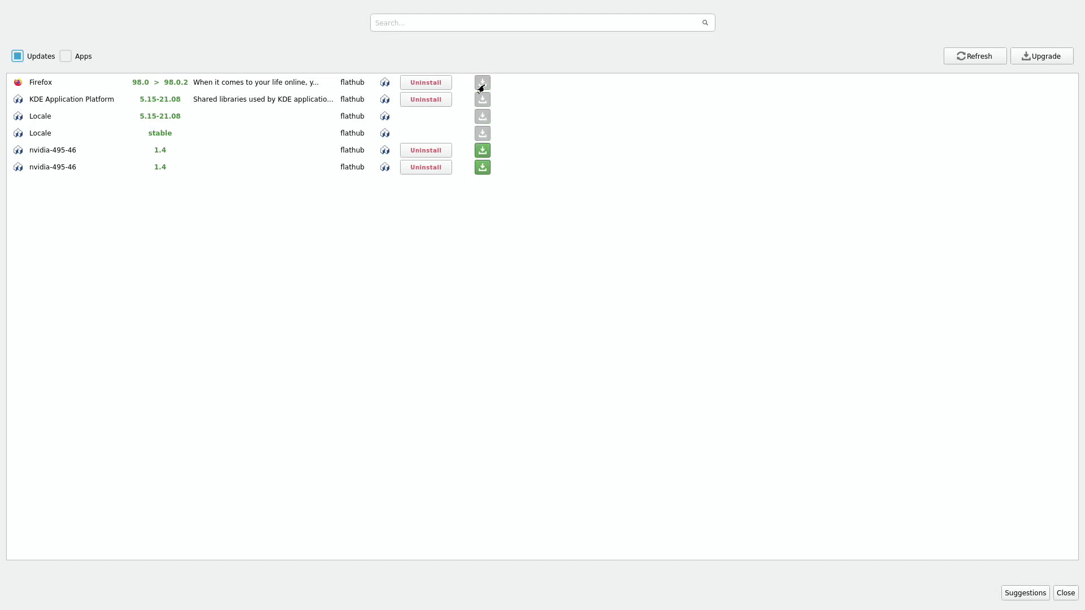
click(483, 167)
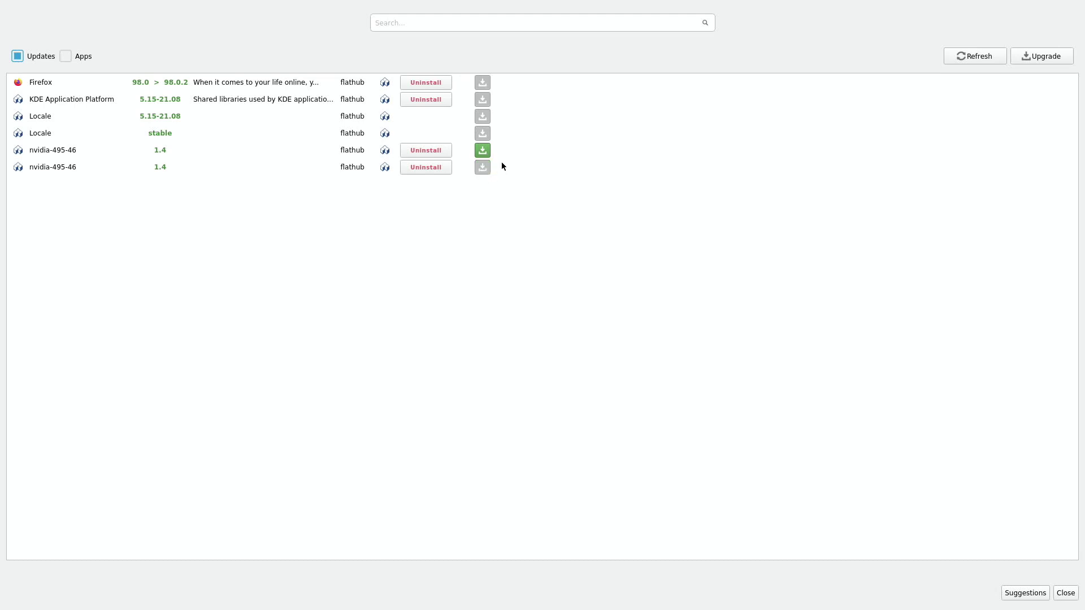
Start upgrading the remaining nvidia-495-46 package and show the detailed upgrade log.
click(1040, 57)
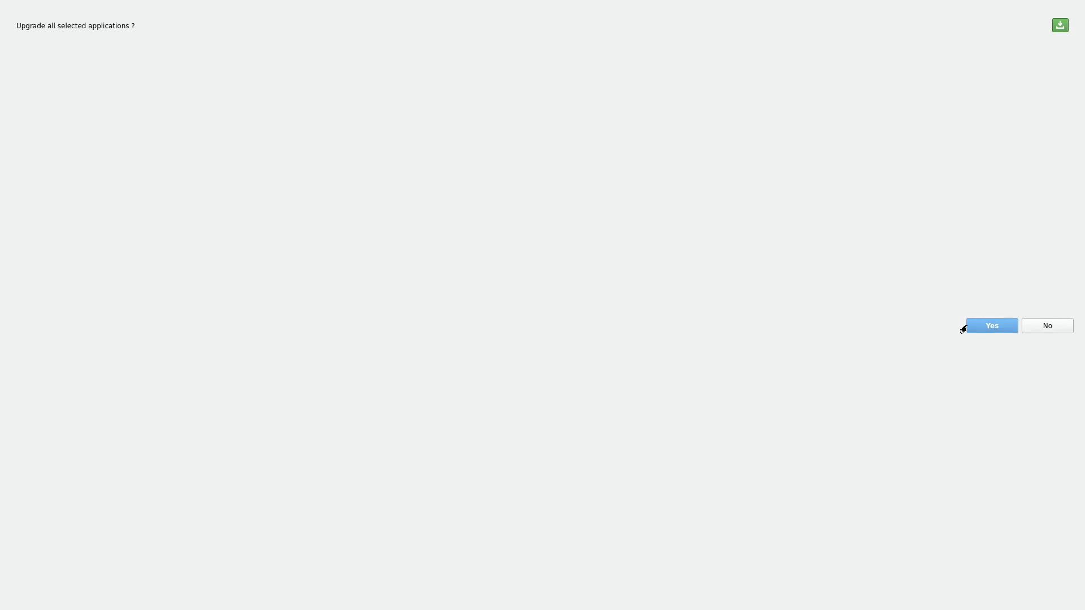
click(990, 326)
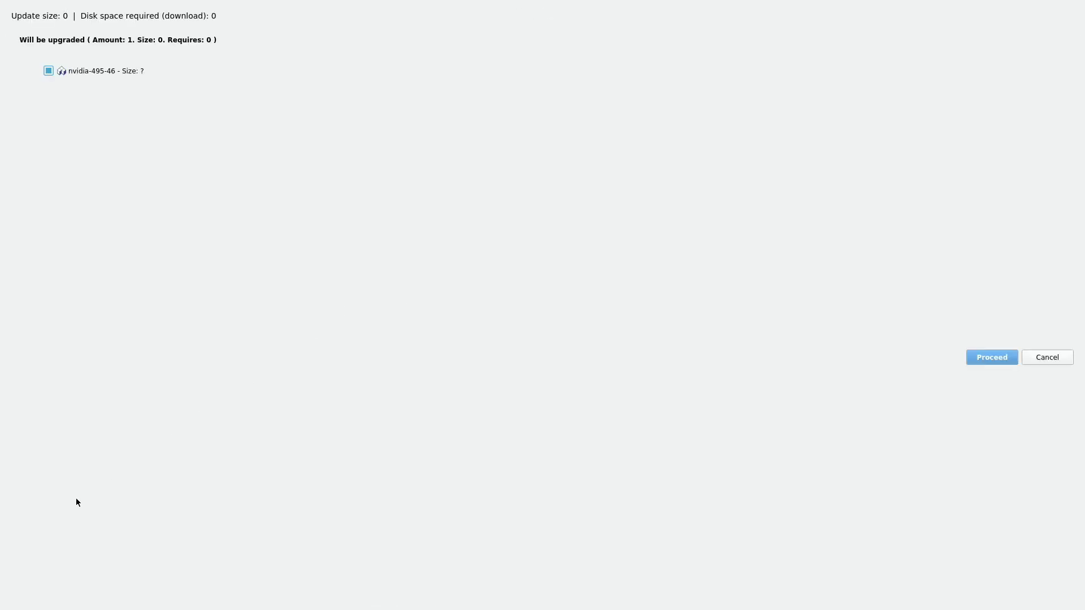
click(992, 357)
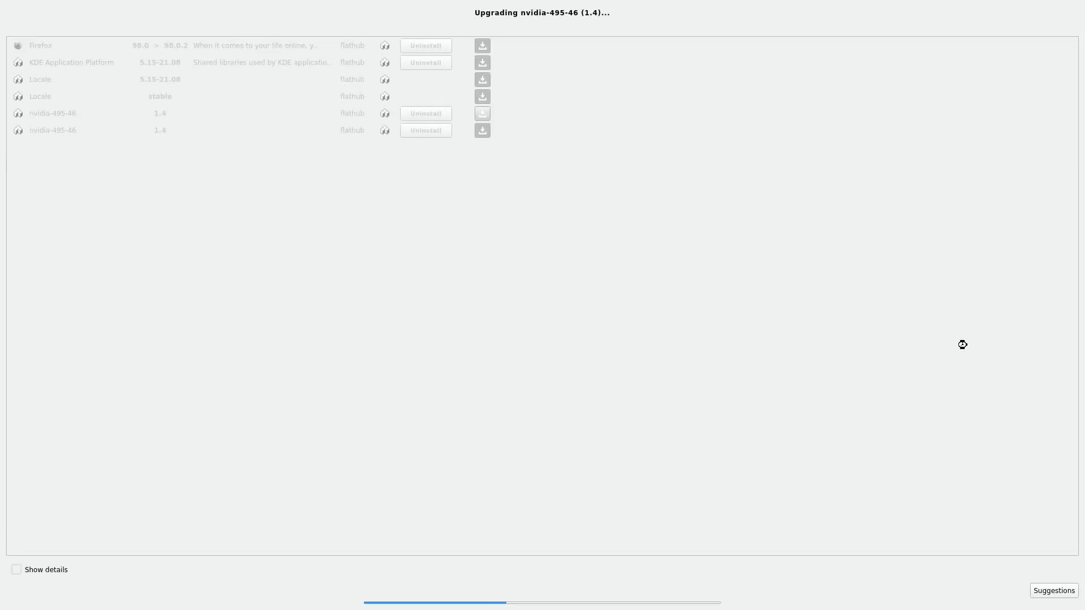
click(15, 571)
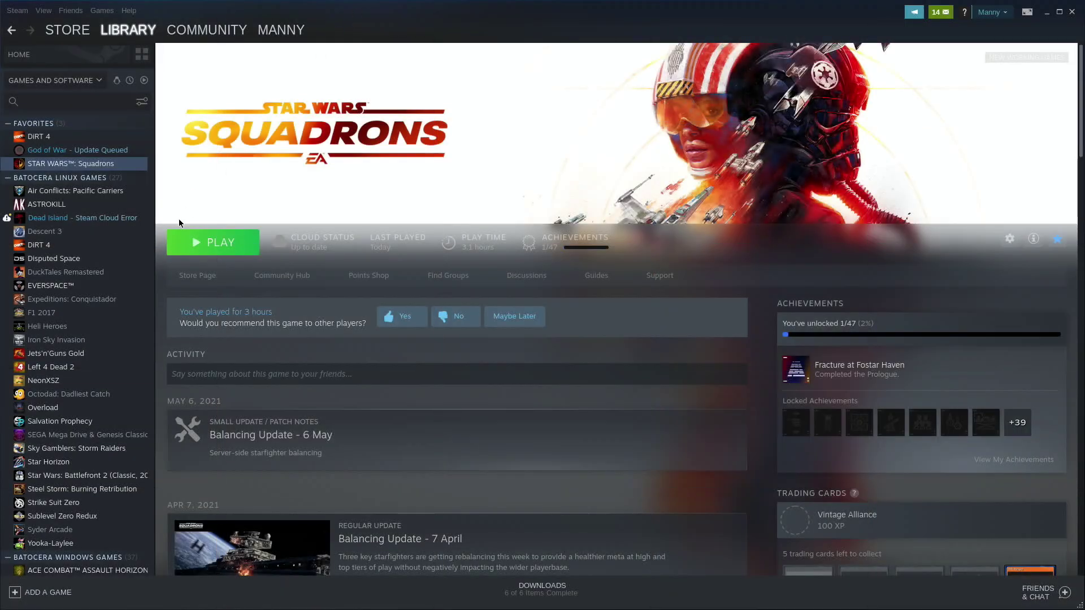
click(218, 248)
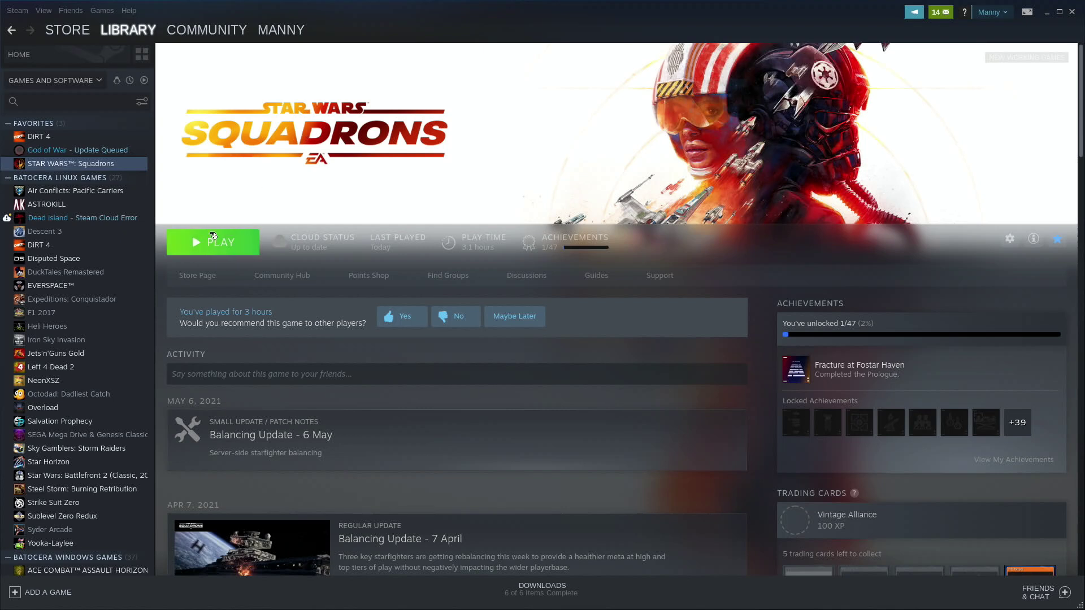
Open the Steam Play page of Steam's settings.
click(19, 11)
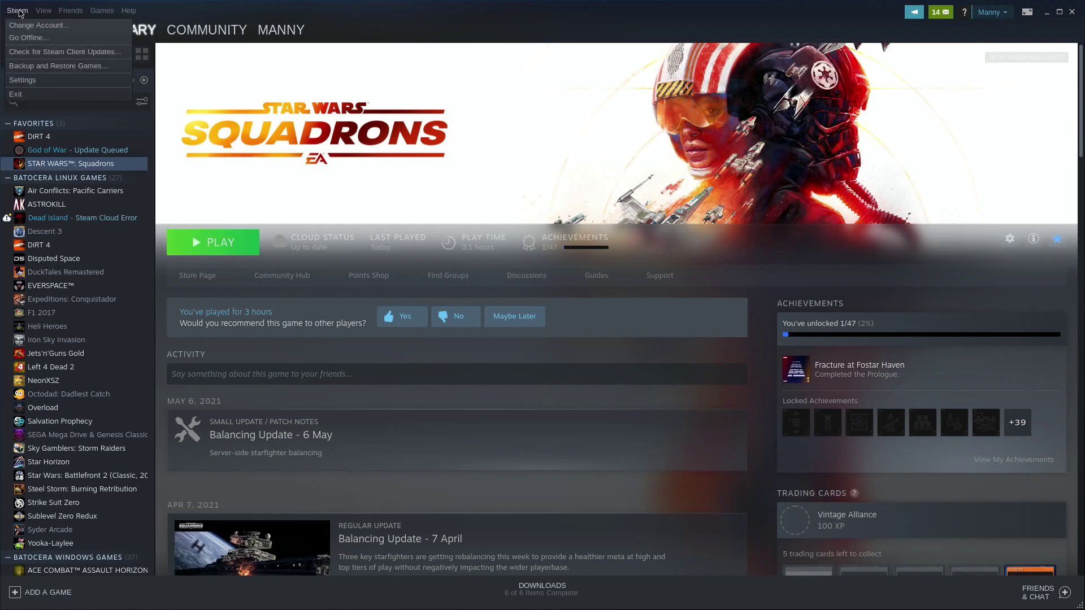
click(23, 79)
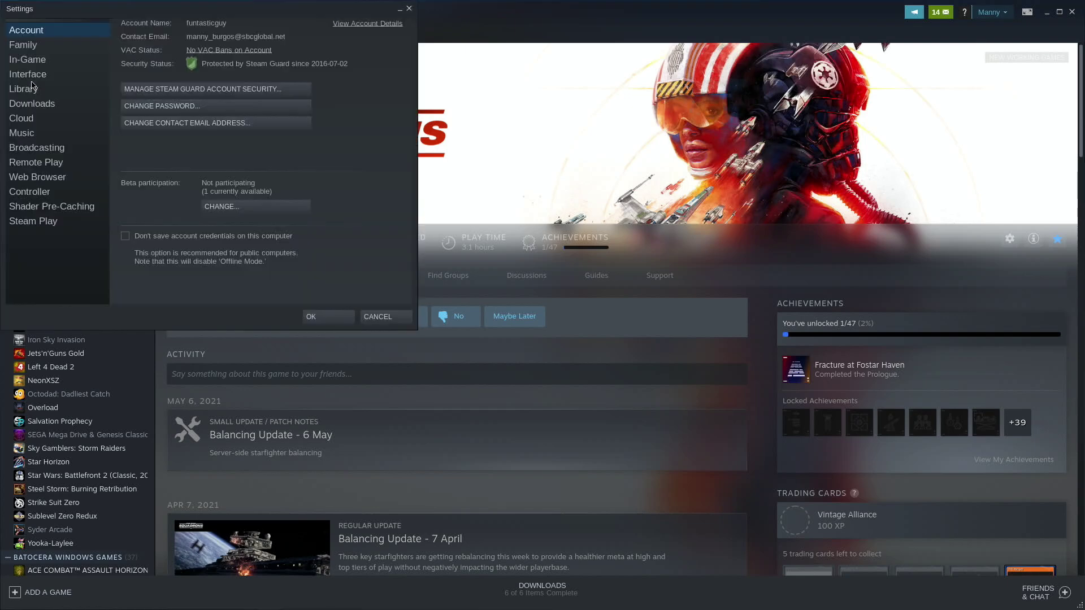
click(38, 226)
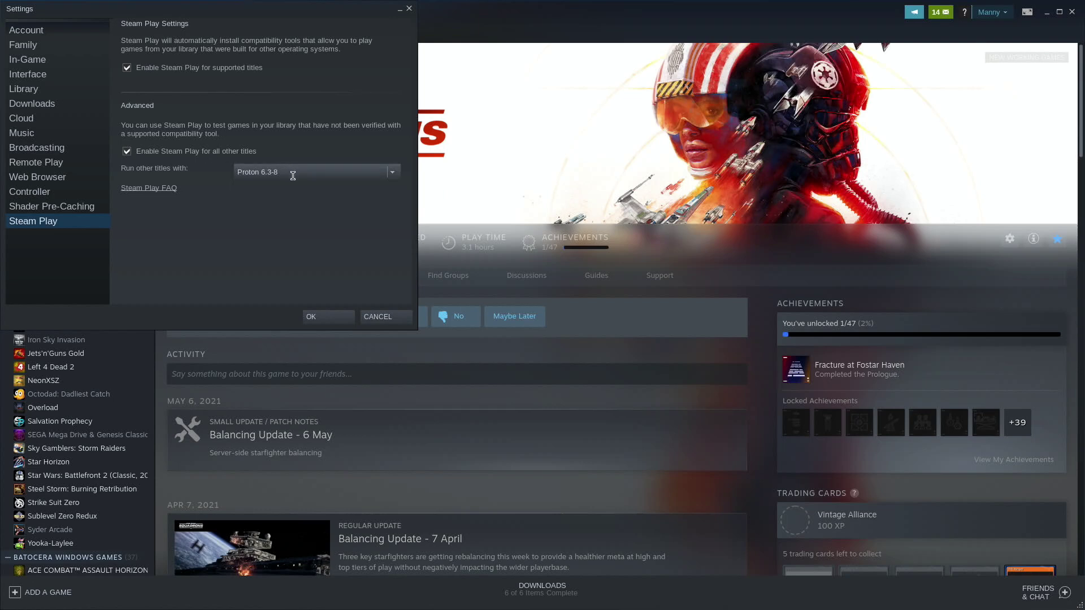
Set 'Run other titles with' to Proton 6.3-8 (community build) and apply.
click(392, 172)
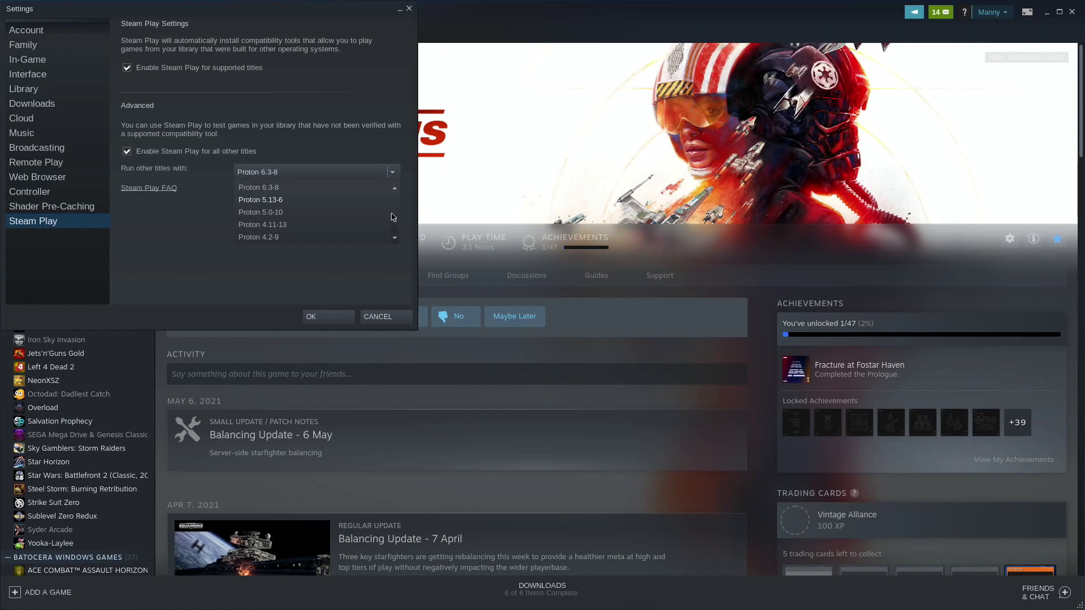
click(272, 225)
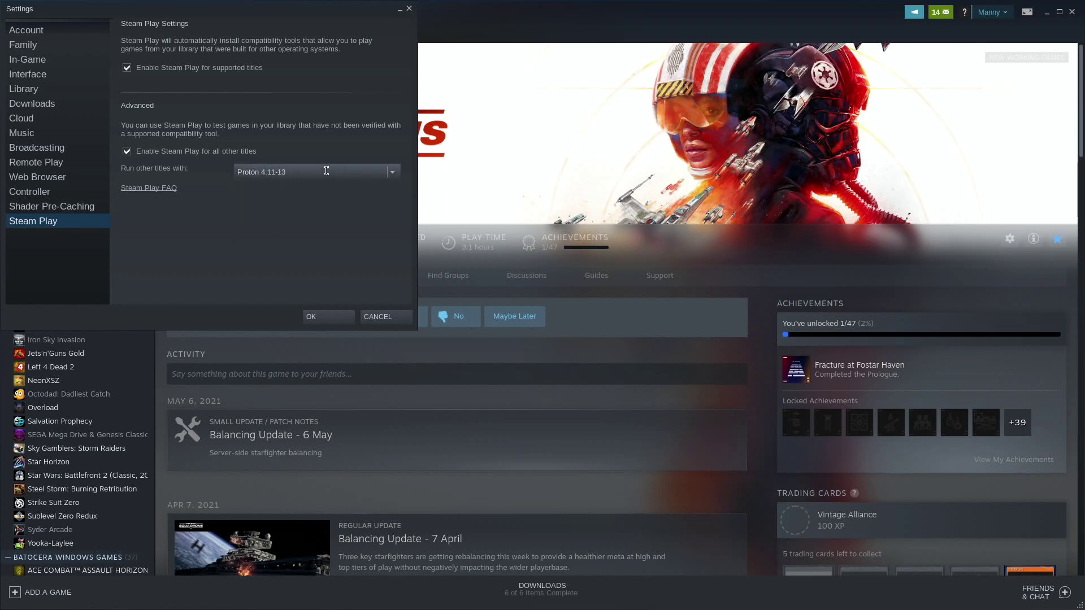
click(361, 171)
scroll(258, 191, up, 4)
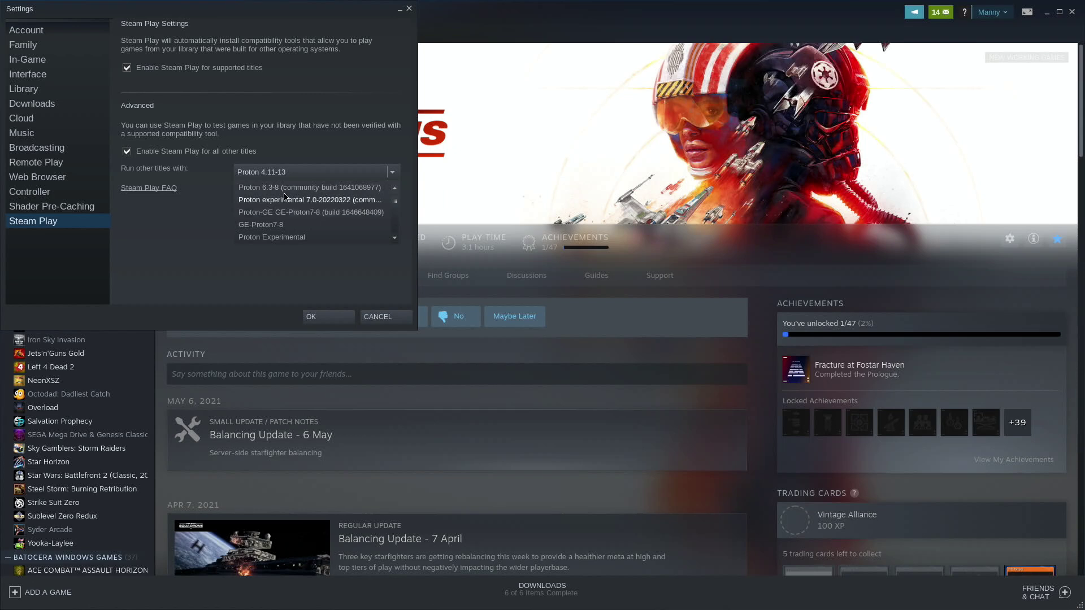
click(300, 188)
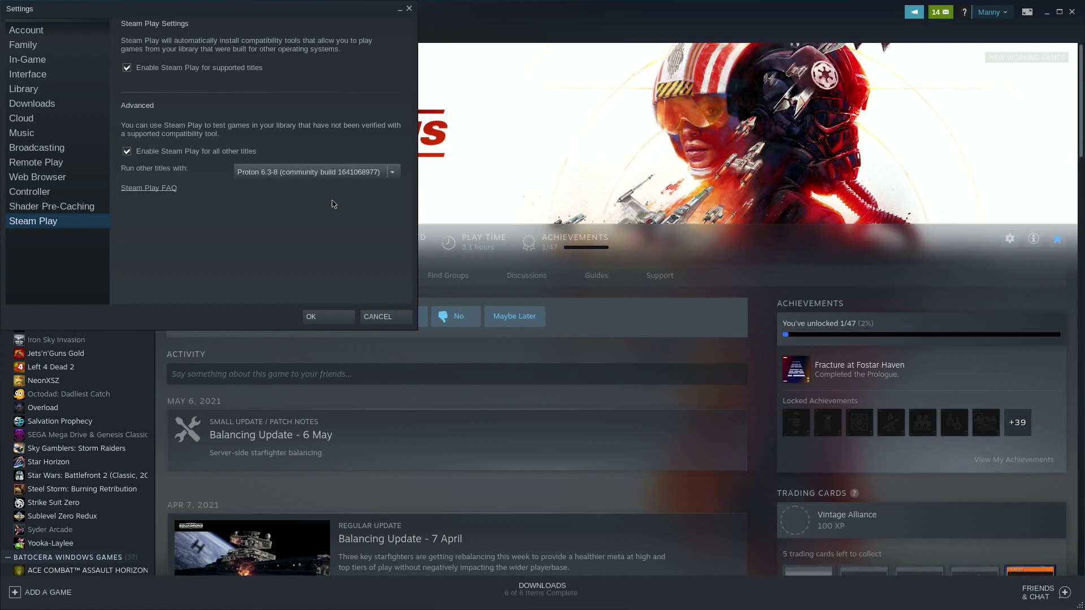
click(317, 320)
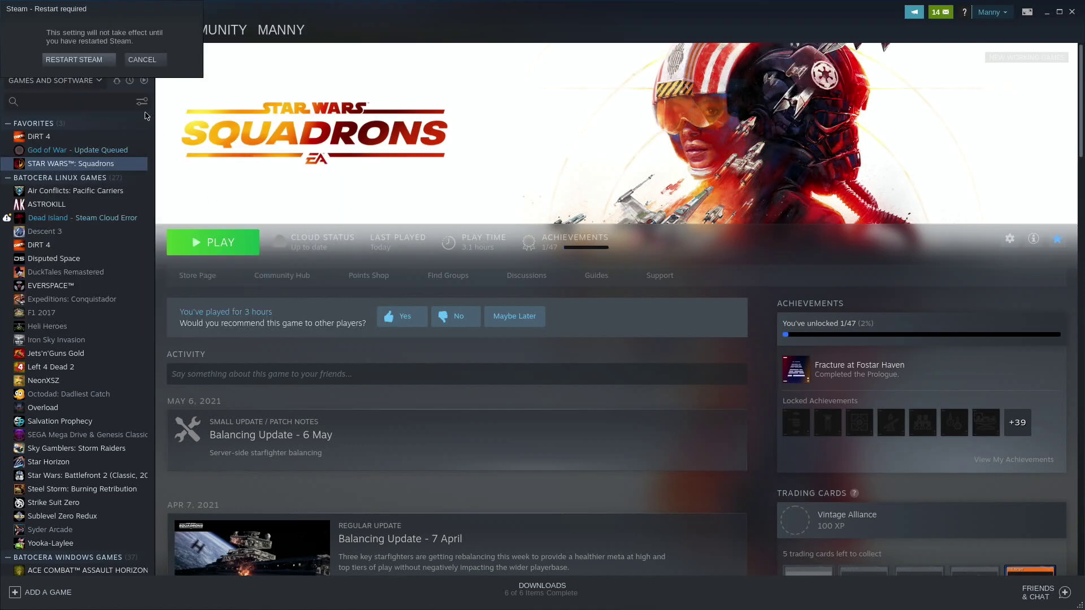